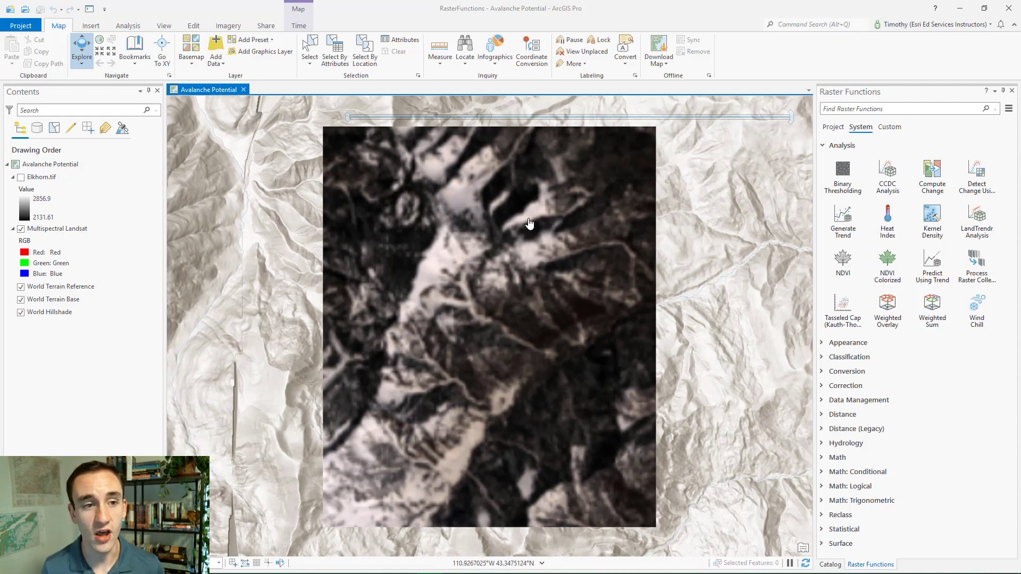
Start a new raster function template from the Analysis tab and enlarge its editor pane
click(126, 28)
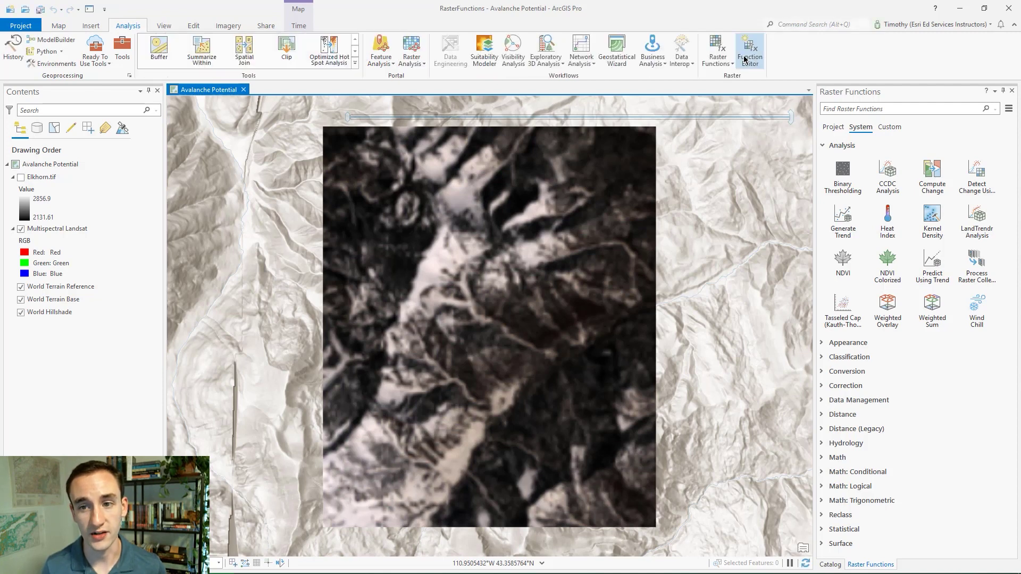
click(750, 57)
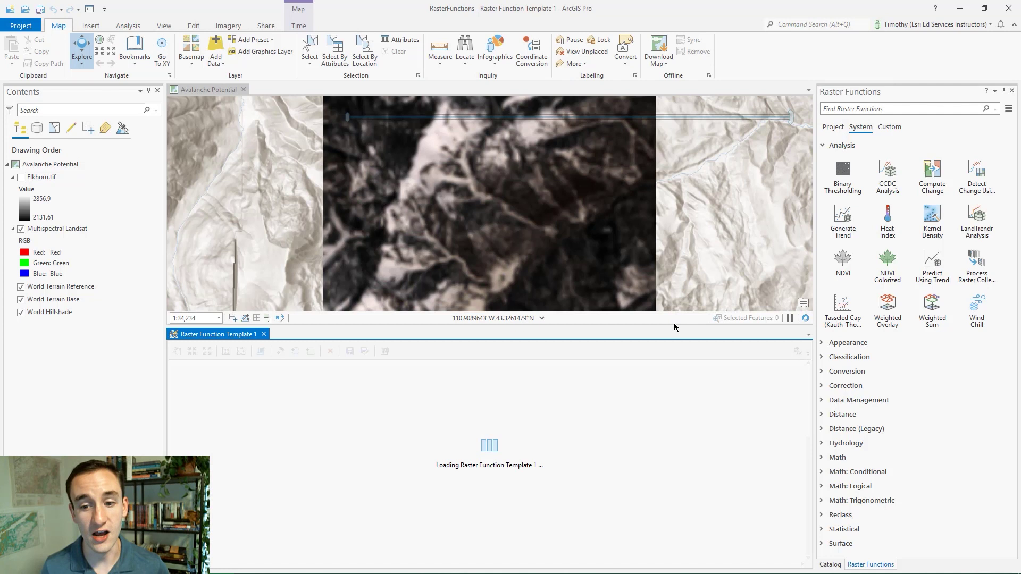
drag(674, 326, 673, 212)
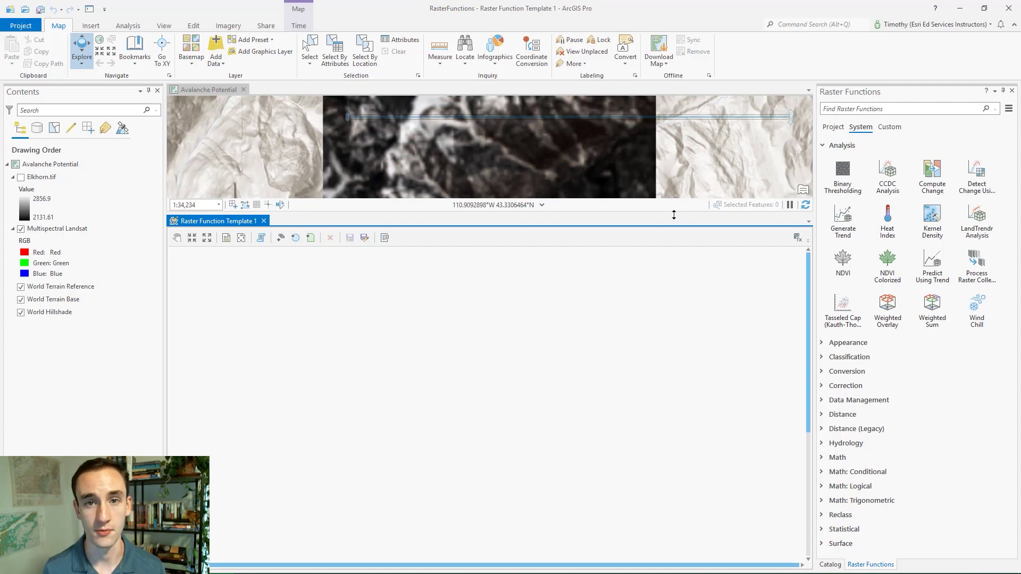
Add a Slope function and the Elkhorn.tif raster, linking Elkhorn.tif as Slope's input
click(835, 109)
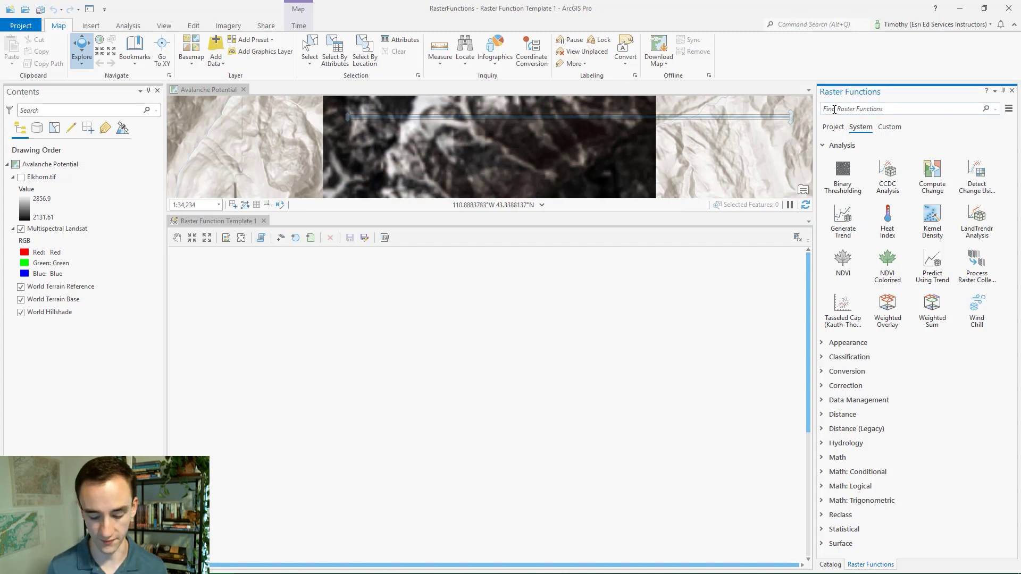
text(slope)
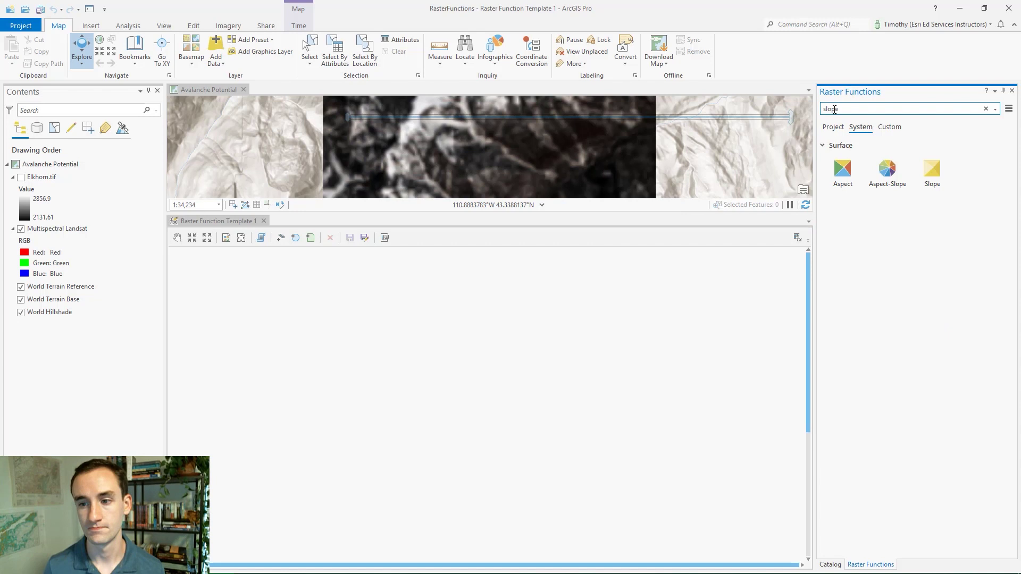
mouse_move(932, 172)
mouse_down()
mouse_move(704, 355)
mouse_move(552, 345)
mouse_up()
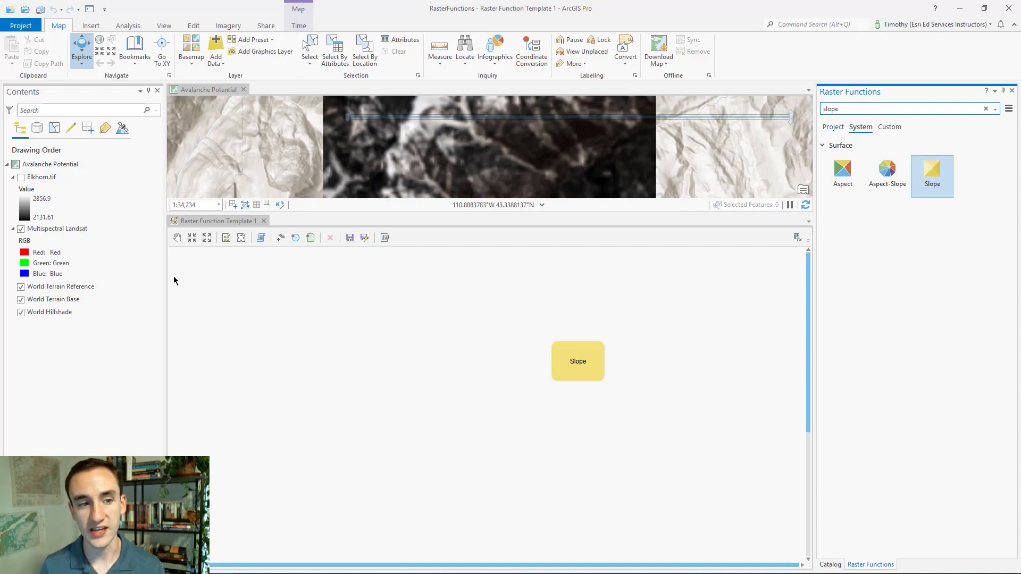
click(58, 178)
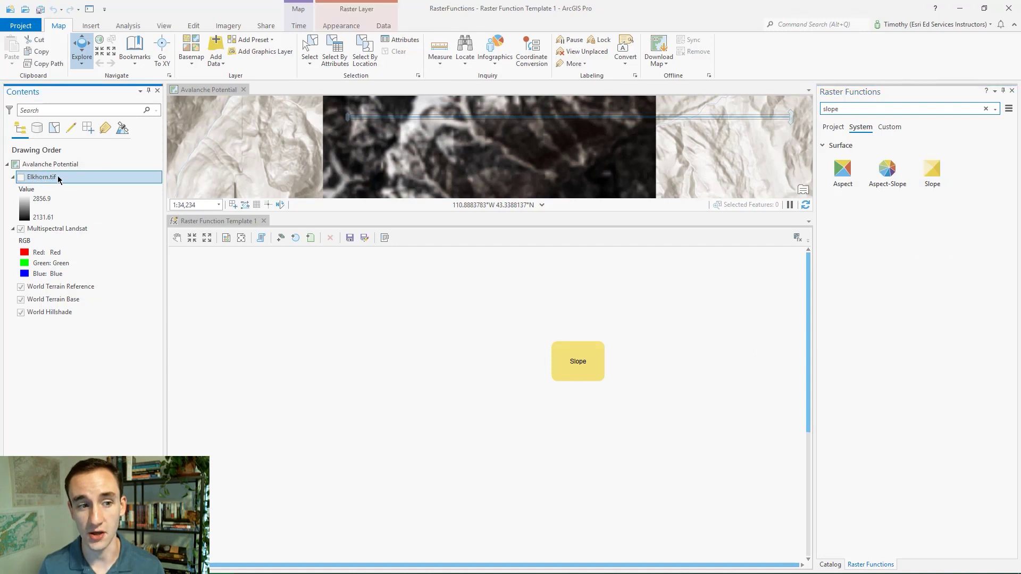
drag(57, 178, 321, 337)
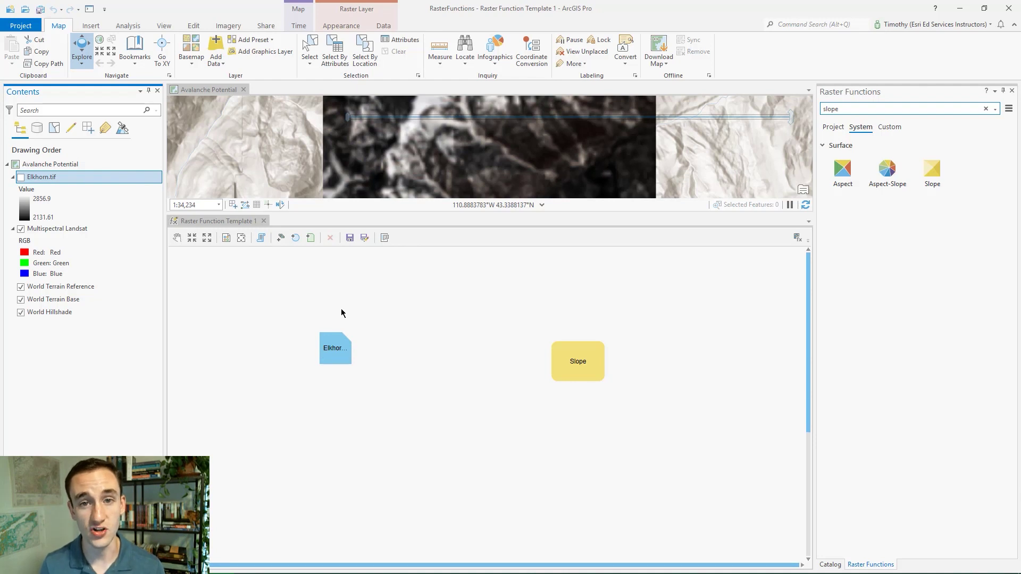
drag(339, 352, 578, 368)
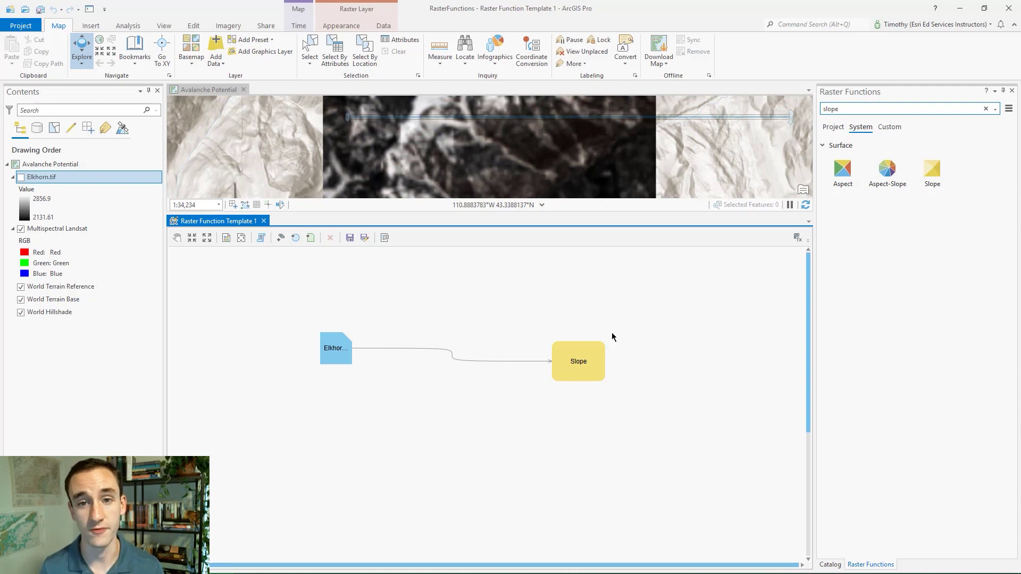
Add a Less Than Equal function and connect Slope's output to its first Raster input
double_click(832, 110)
text(less t)
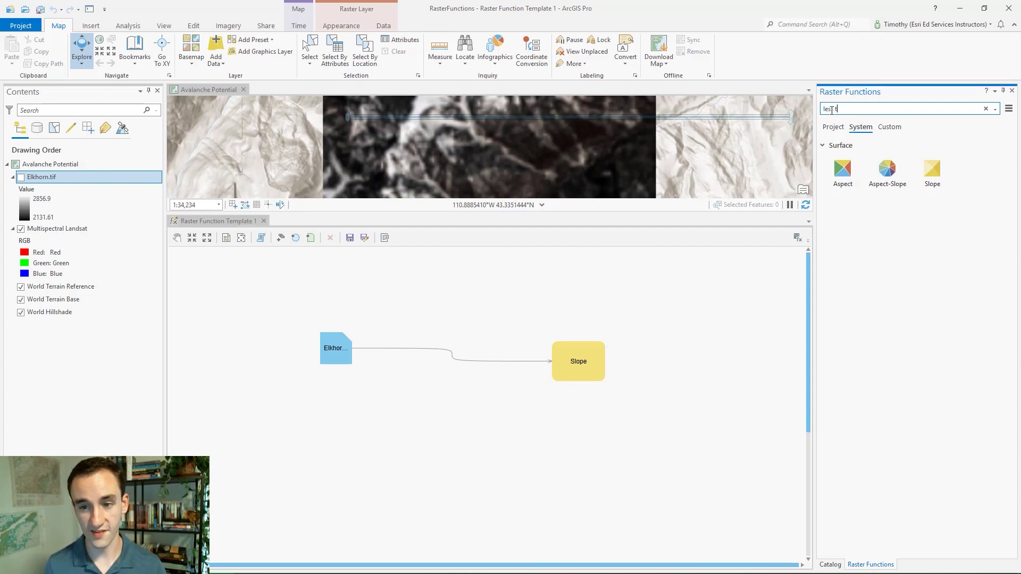
text(han)
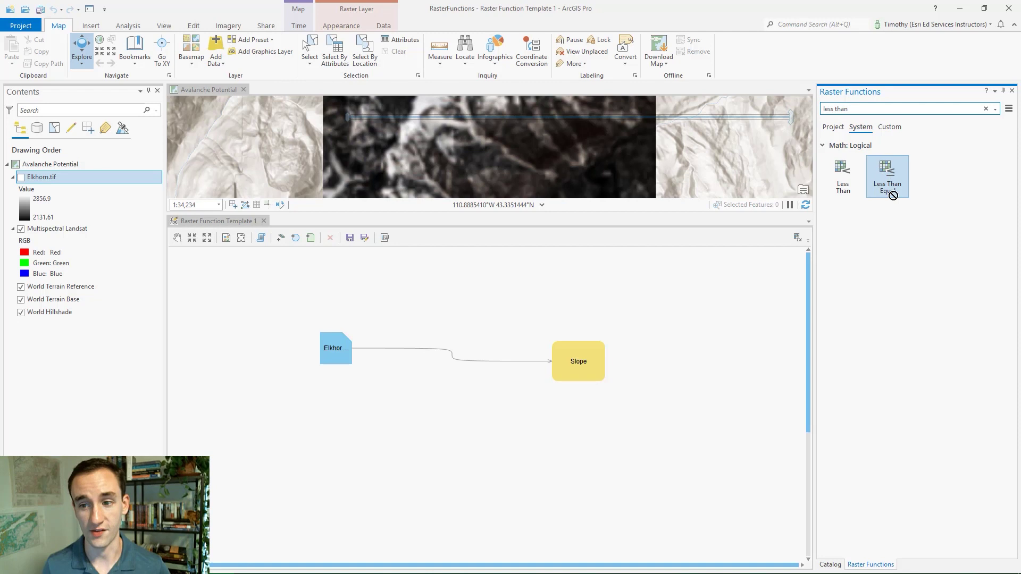
drag(890, 191, 703, 323)
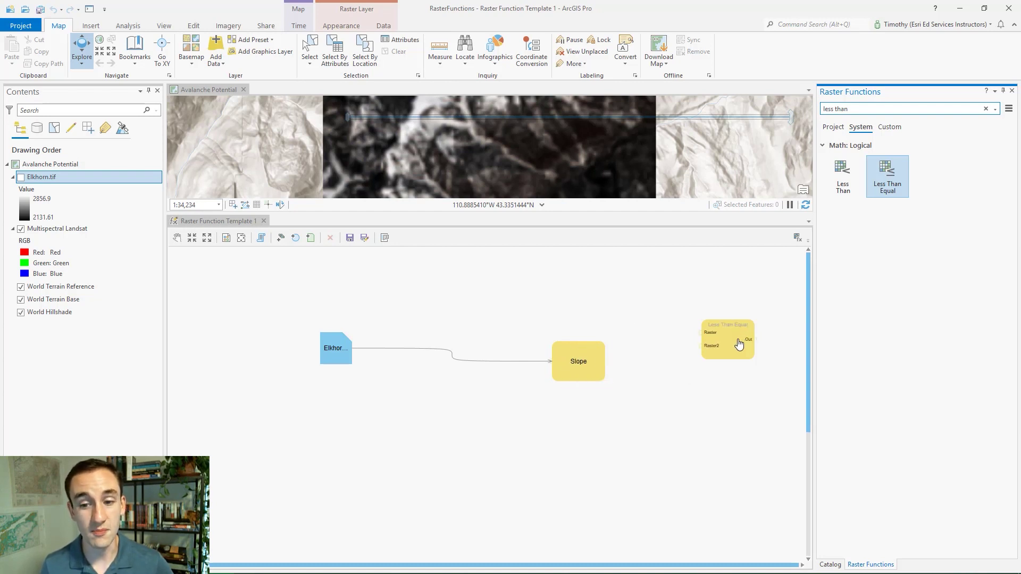
mouse_move(727, 339)
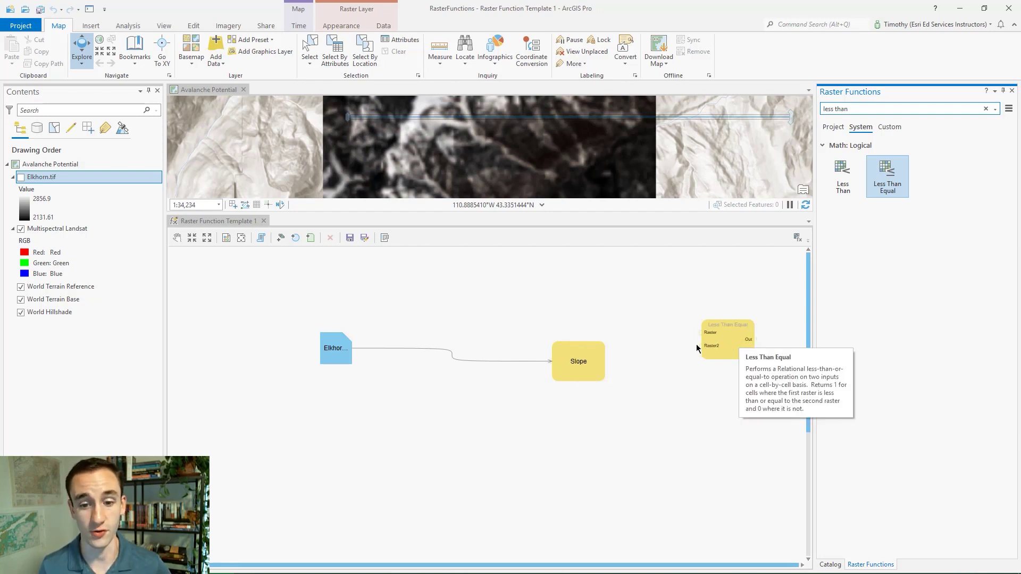
mouse_move(579, 362)
drag(596, 364, 691, 336)
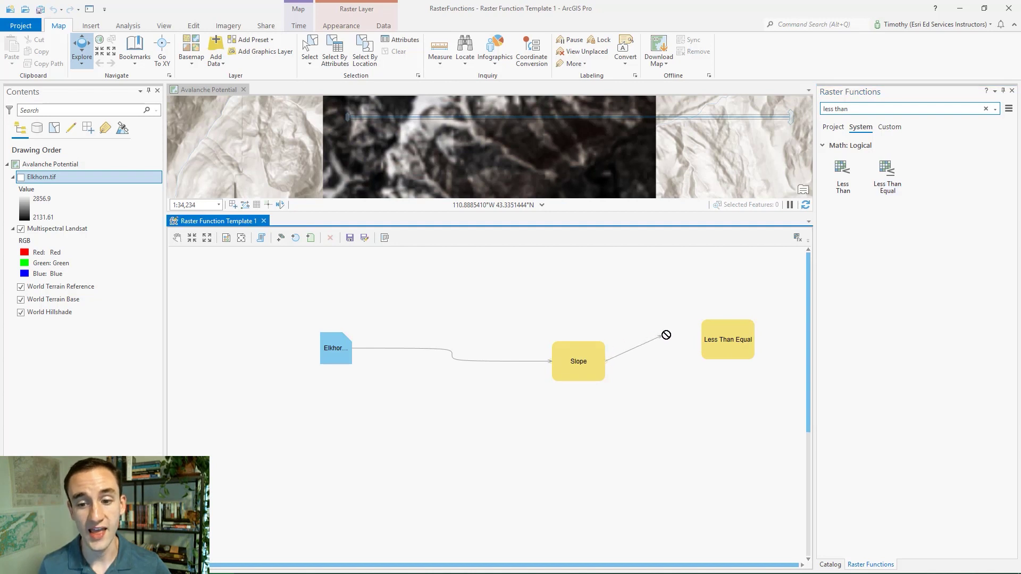
drag(691, 336, 721, 339)
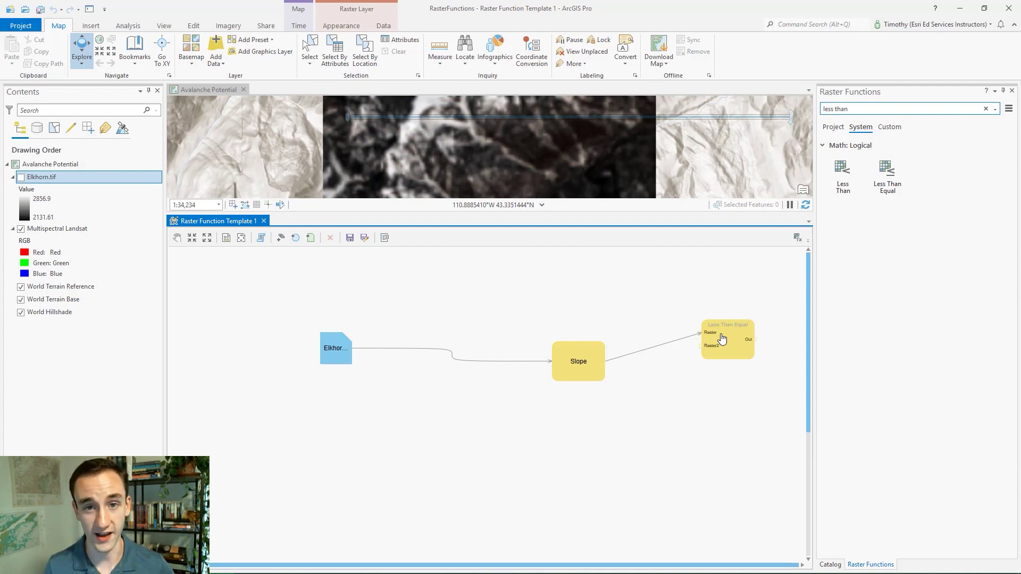
drag(721, 339, 706, 333)
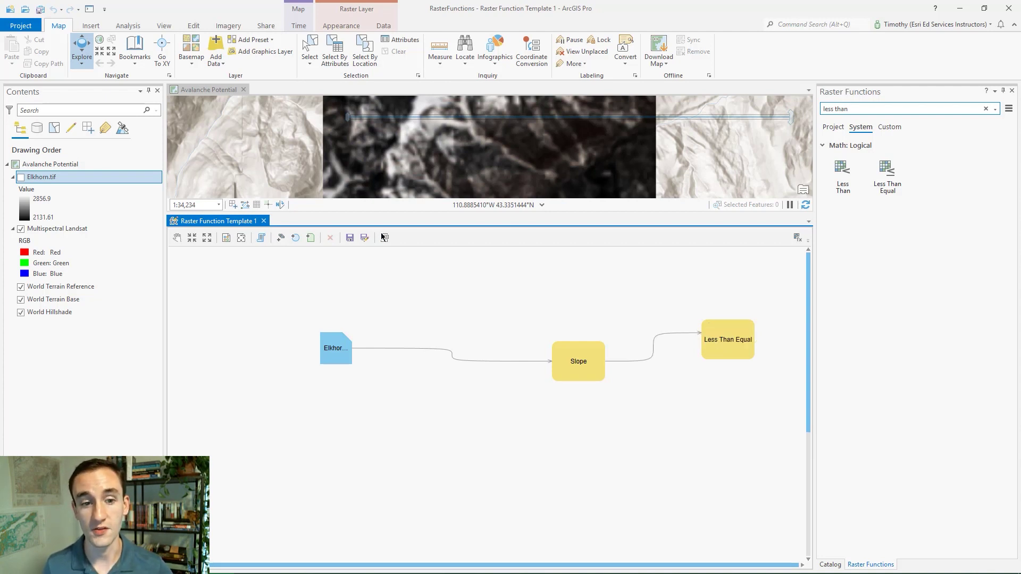
Add a constant of 45 and wire it into Less Than Equal's Raster2 input
click(298, 237)
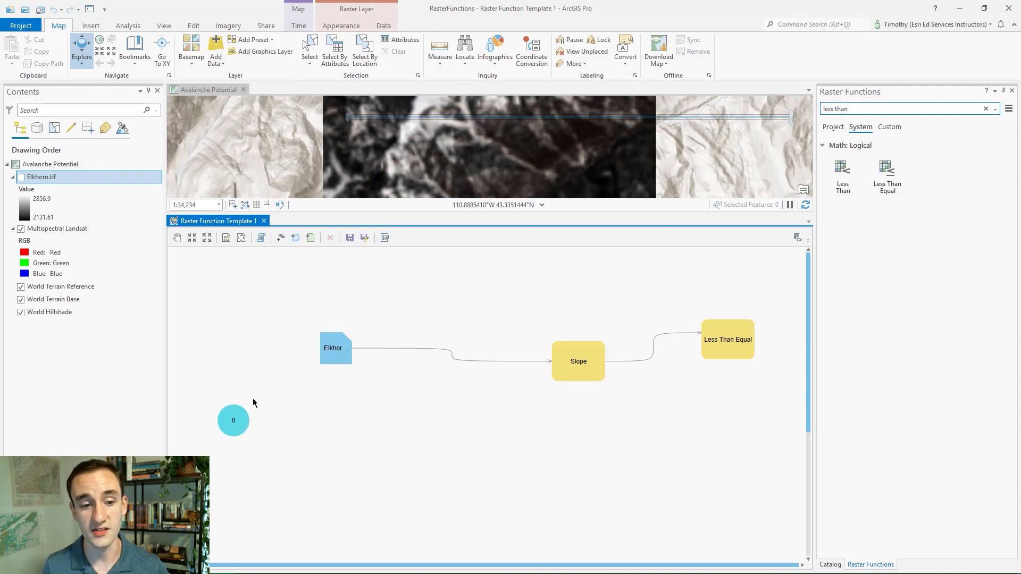
double_click(233, 421)
text(45)
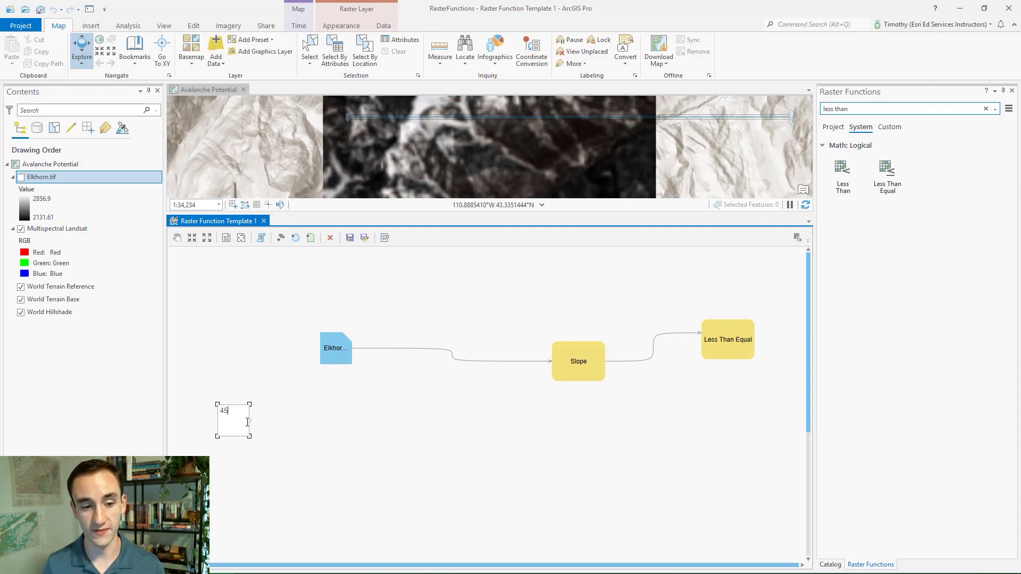
click(275, 425)
mouse_move(247, 421)
mouse_down()
mouse_move(528, 435)
mouse_move(715, 355)
mouse_up()
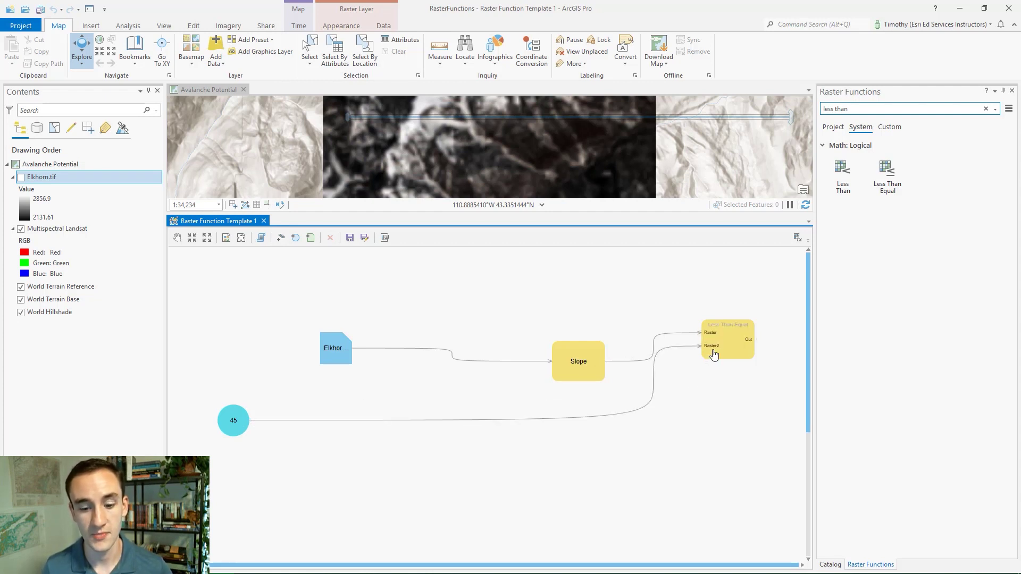
click(349, 239)
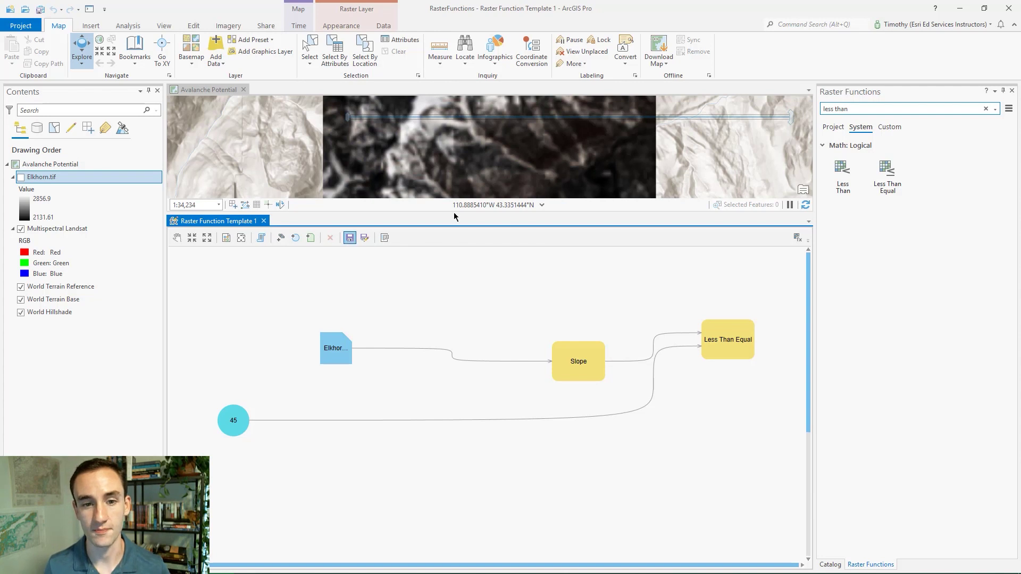
text(In )
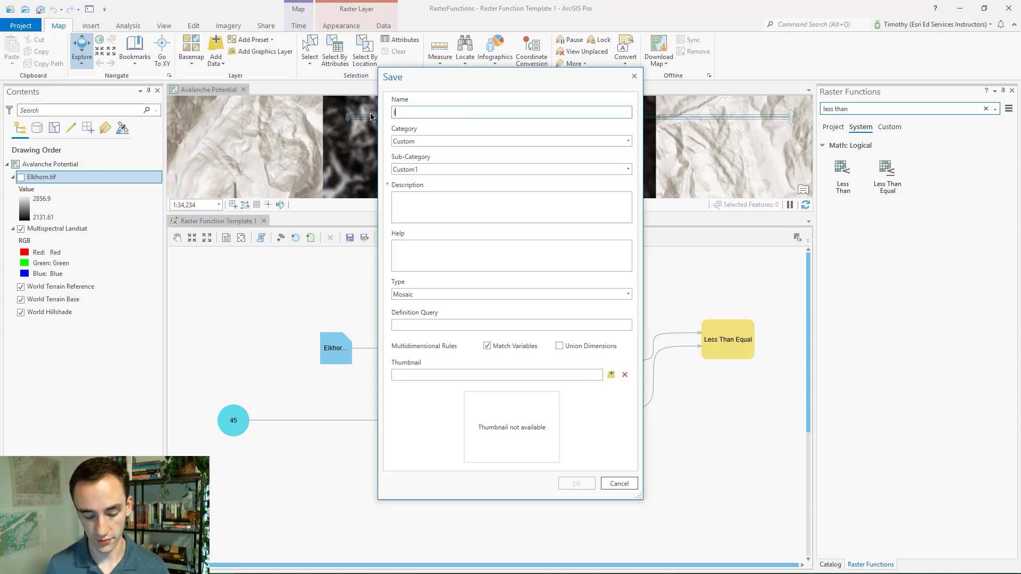
text(progress)
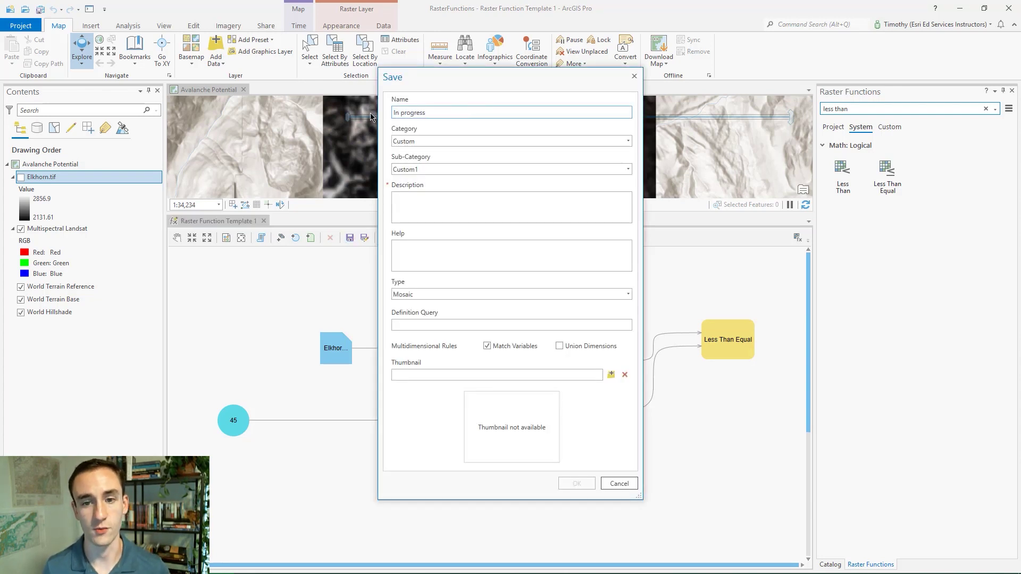
Save the template as 'In progress' with description 'Demo' in the Project category
click(428, 203)
text(Dem)
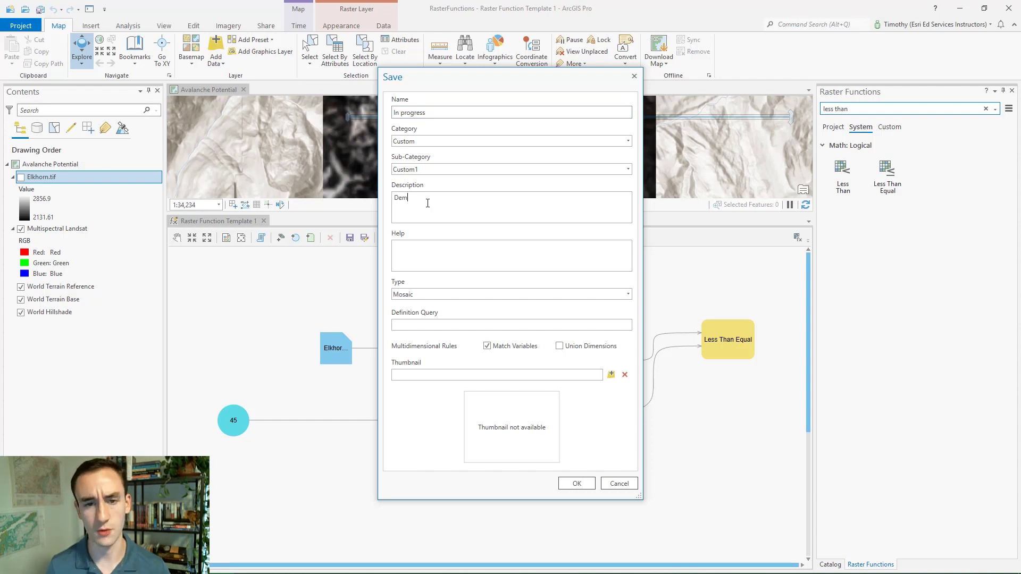
text(o)
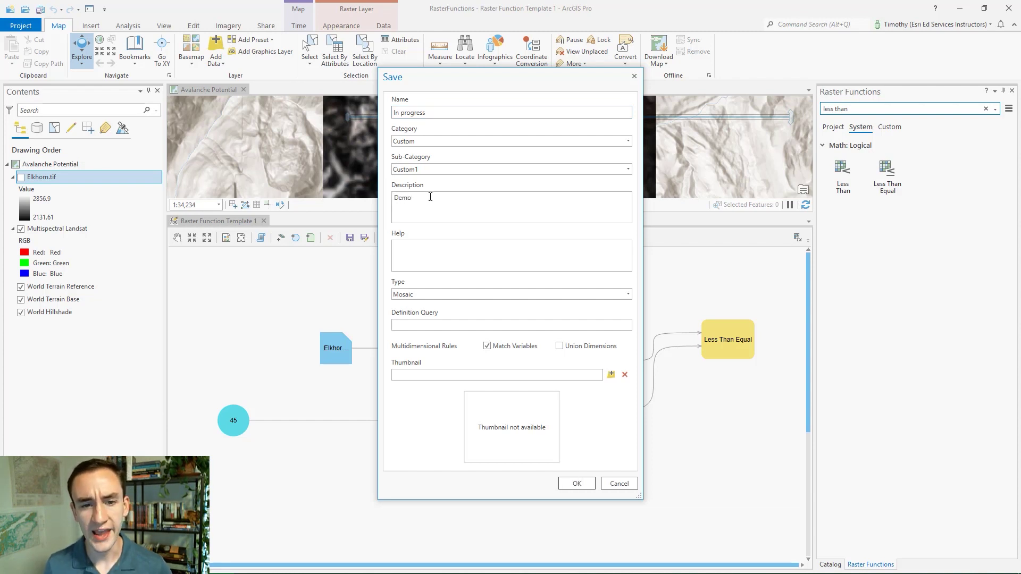
click(463, 141)
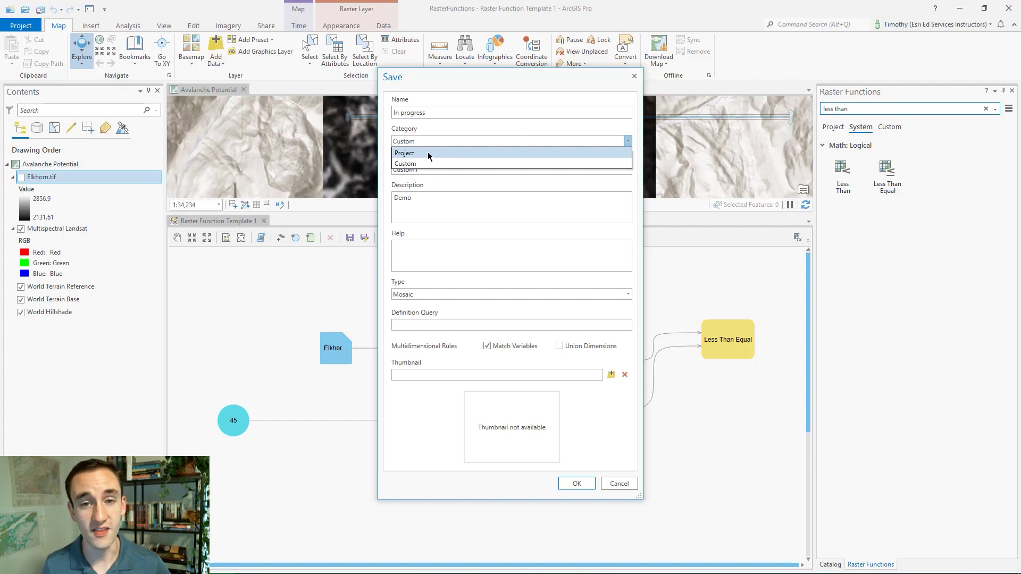
click(428, 154)
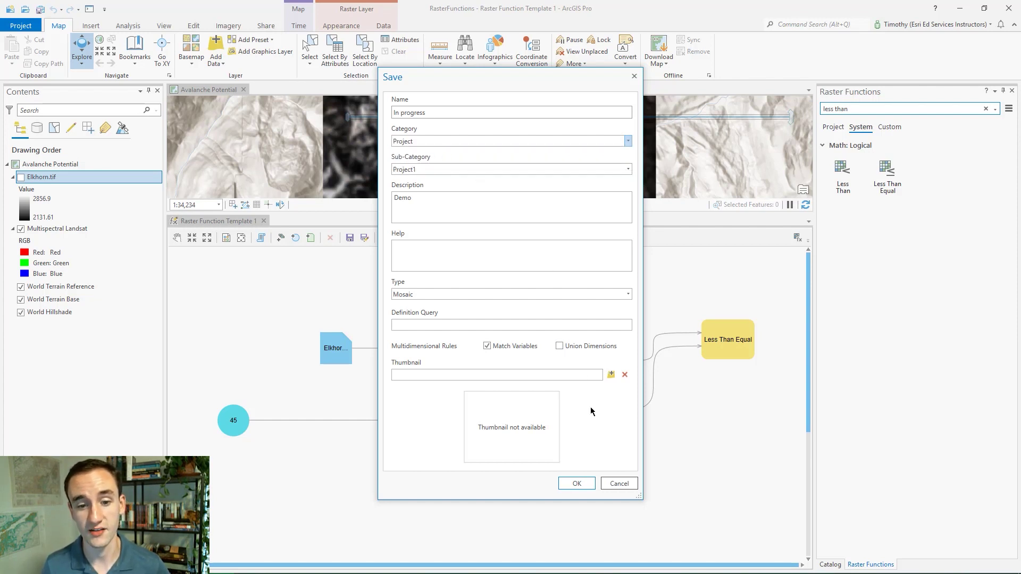
click(584, 486)
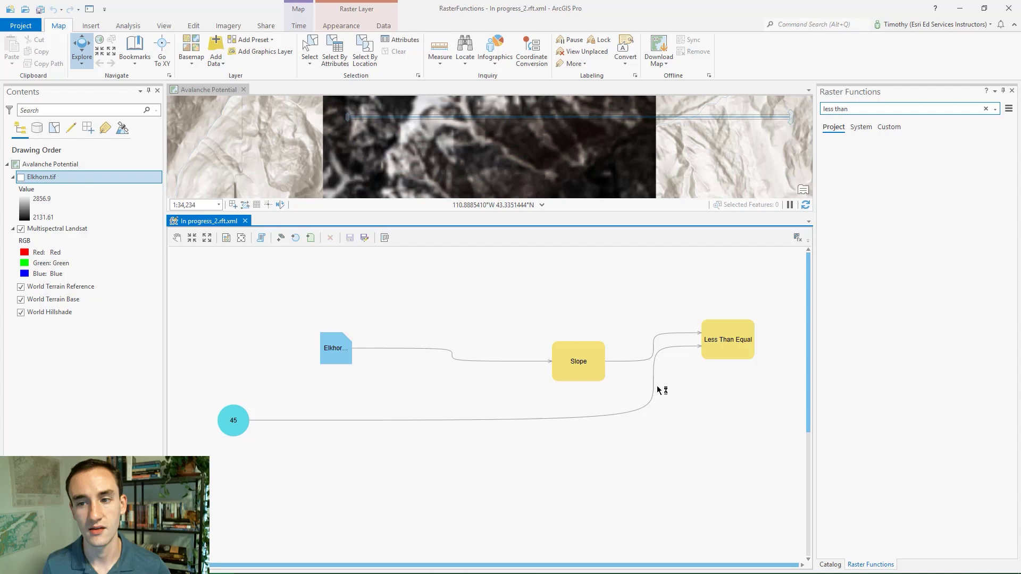
Find the In progress template under Project1 and check its empty Parameters list
click(986, 108)
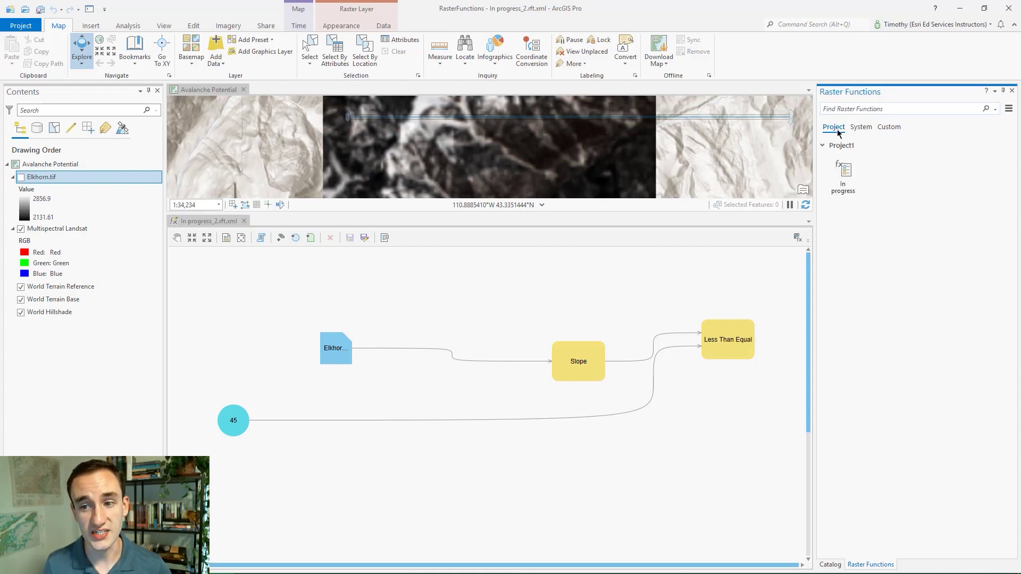
click(847, 182)
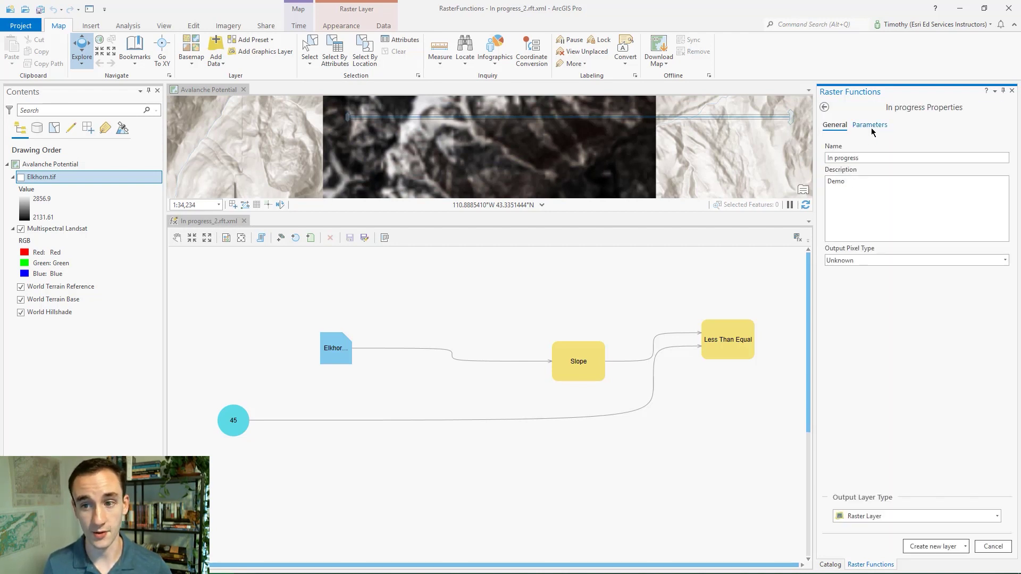
click(872, 126)
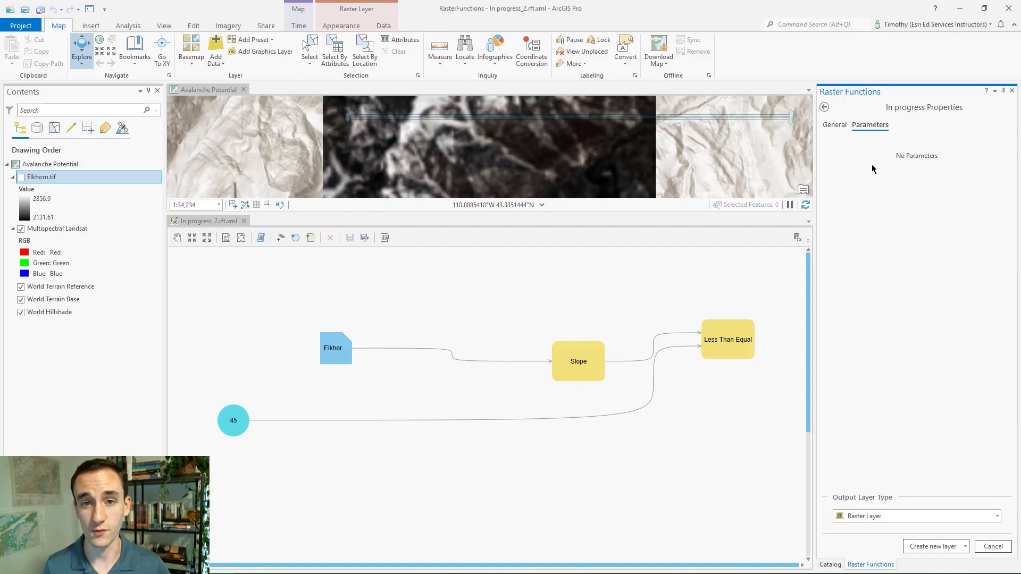
Open the Slope function's properties and review its DEM, SlopeType and ZFactor variables
click(825, 107)
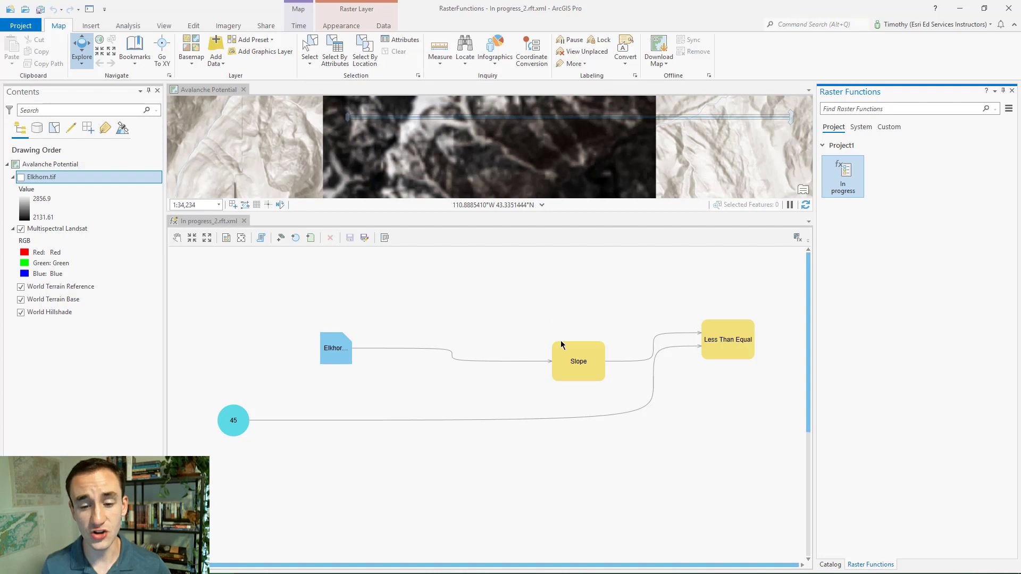
mouse_move(578, 362)
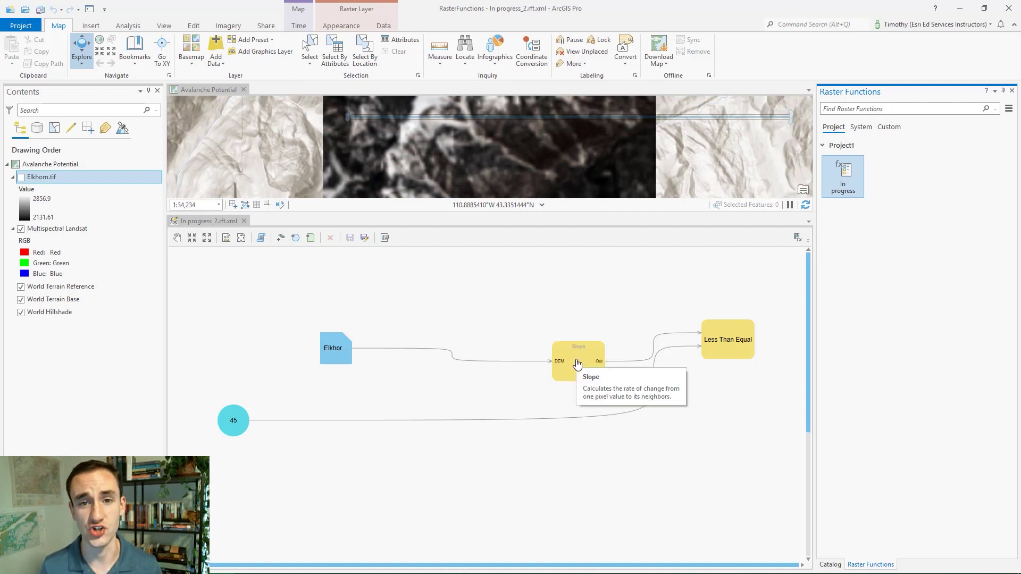
click(578, 361)
right_click(579, 361)
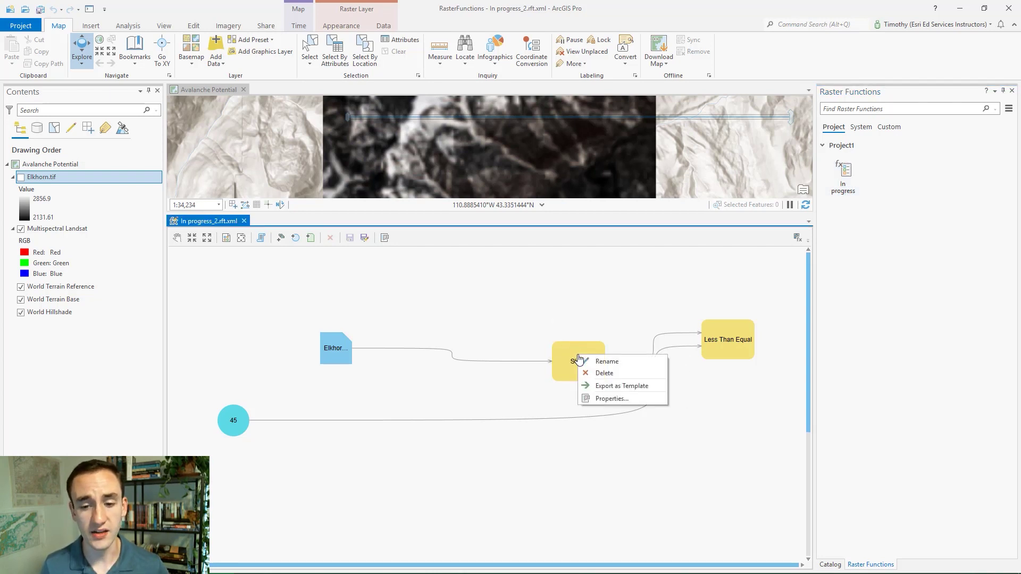
click(593, 398)
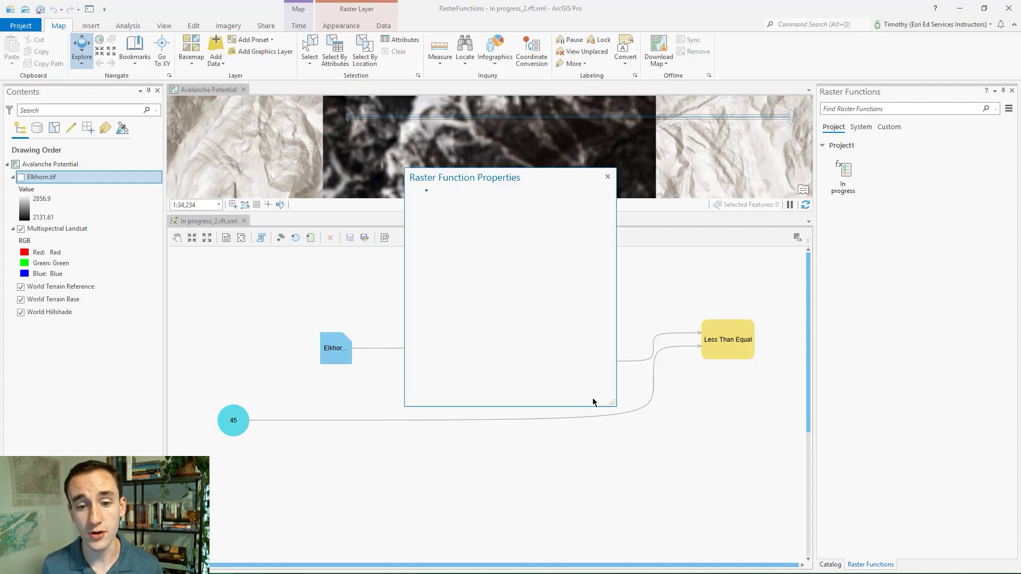
click(495, 200)
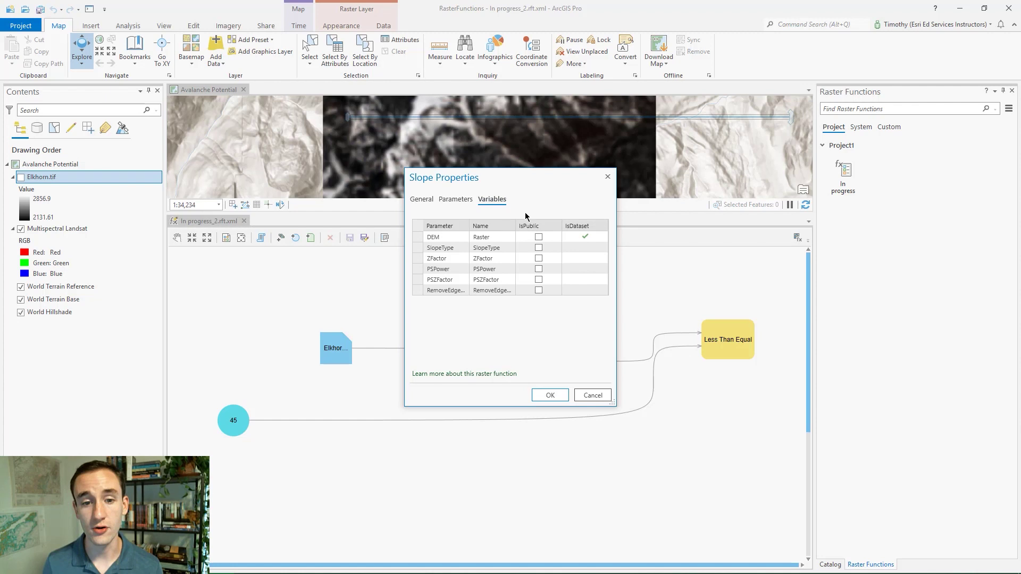
click(535, 238)
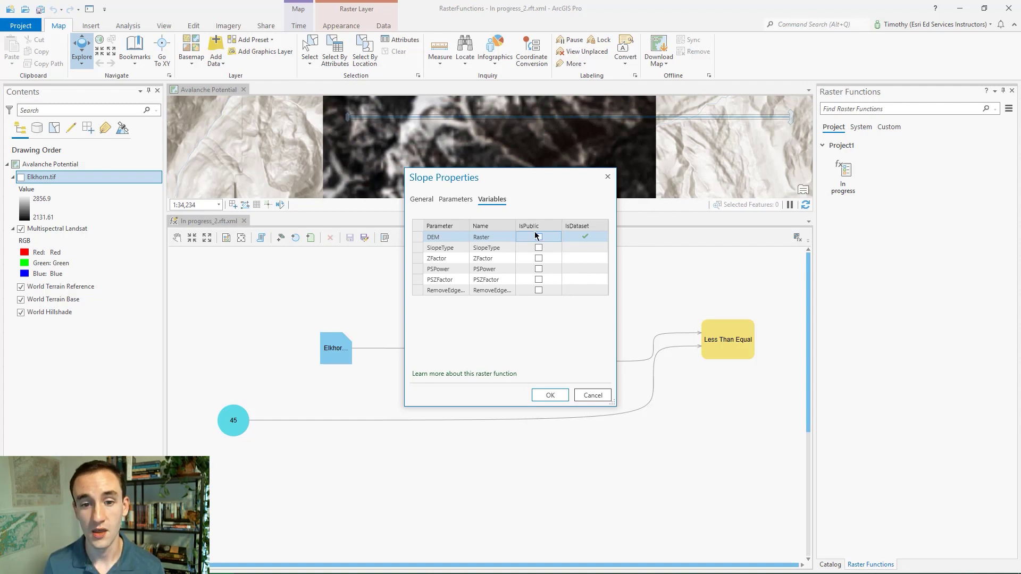
click(538, 249)
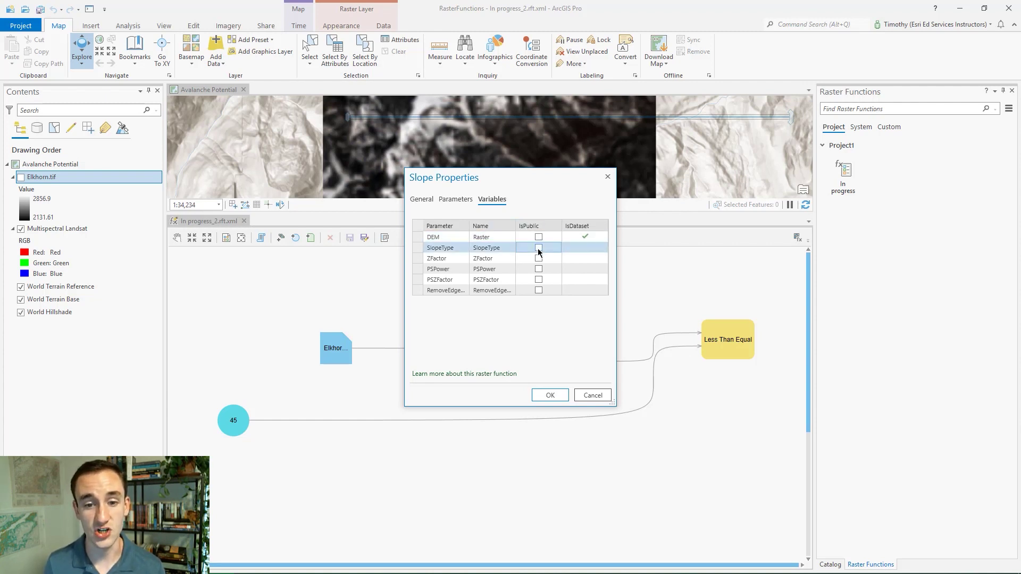
click(541, 259)
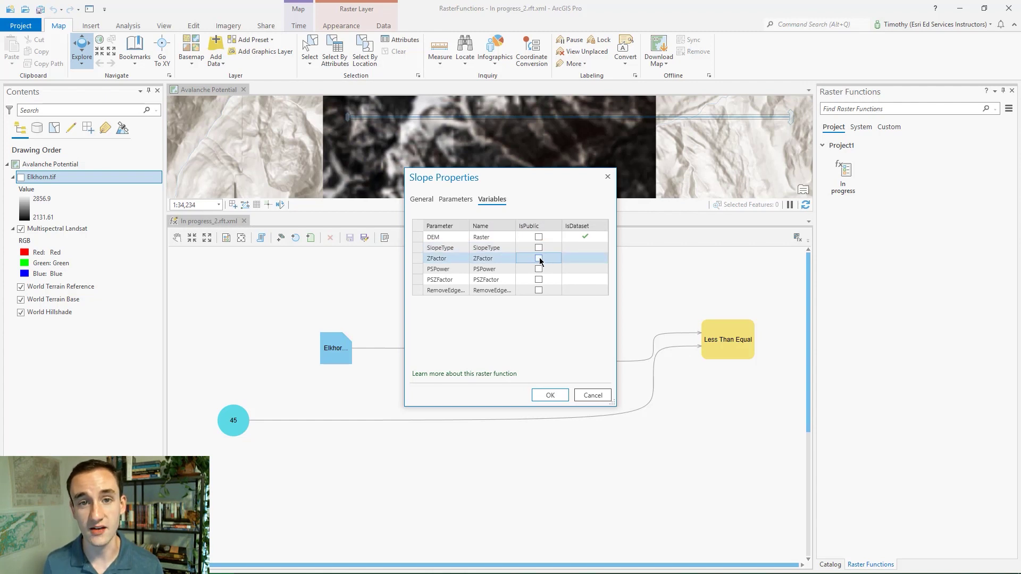
click(536, 239)
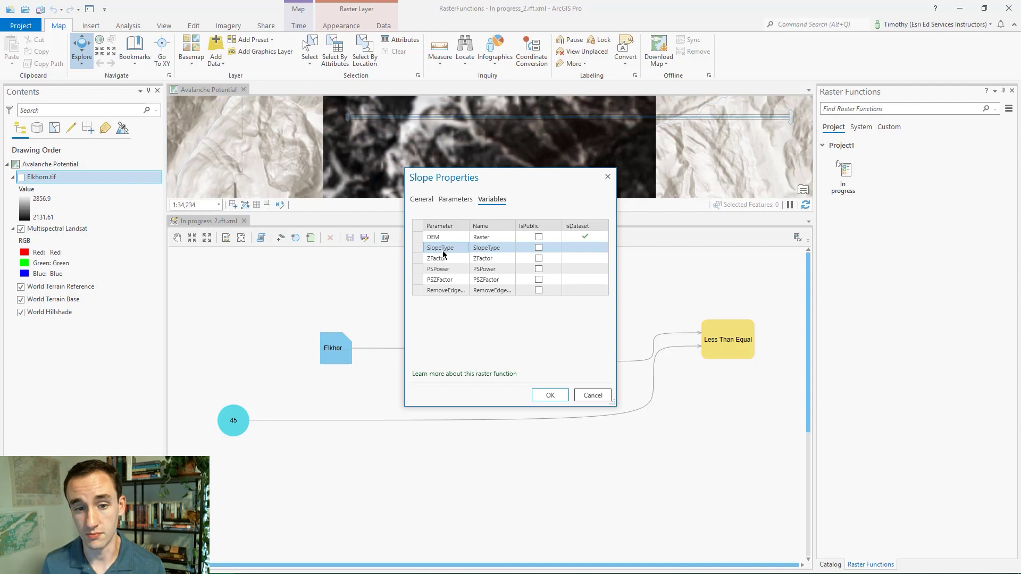
Rename the DEM variable to 'Input DEM' and mark it public
click(492, 236)
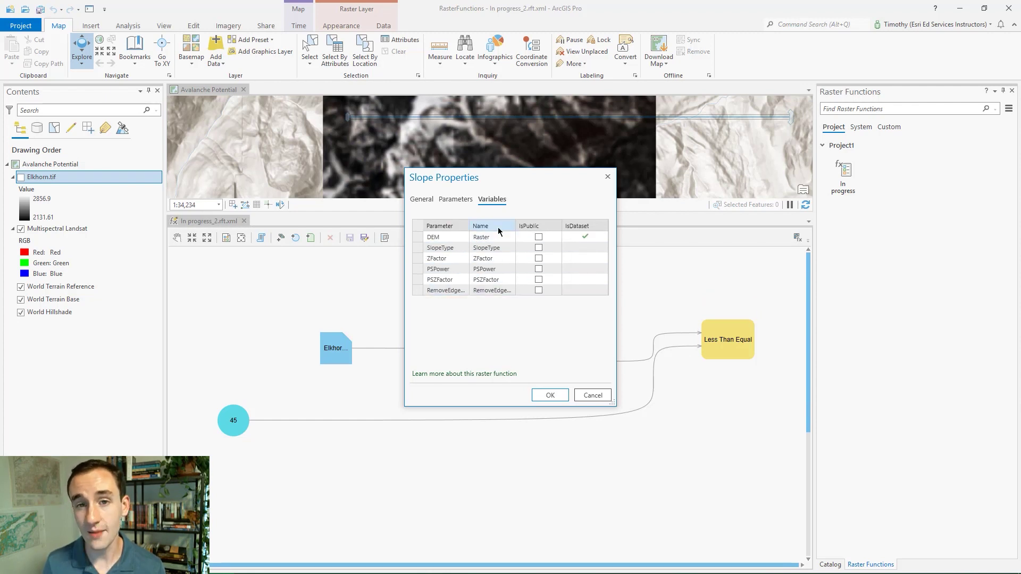
click(494, 235)
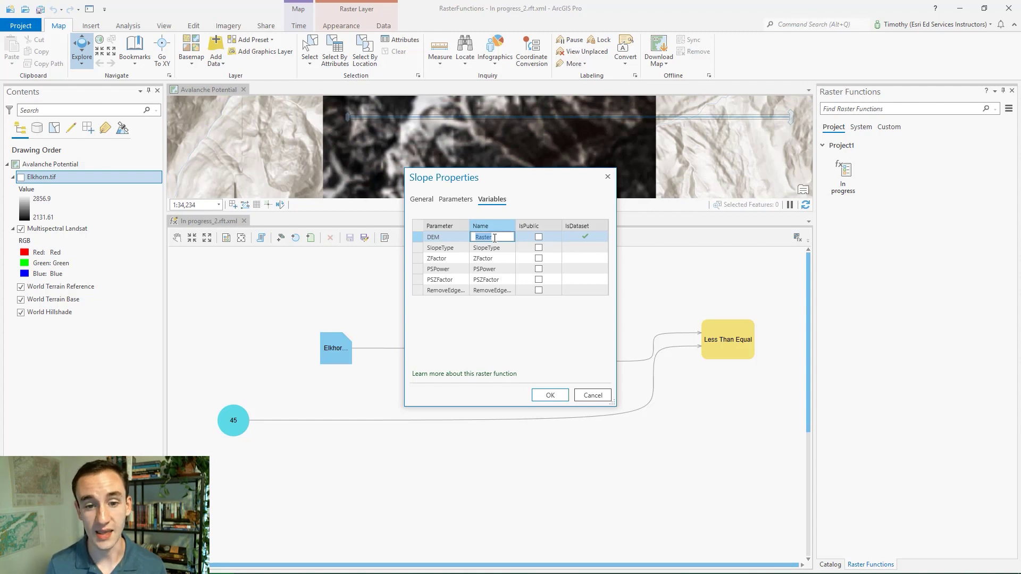
text(Input DEM)
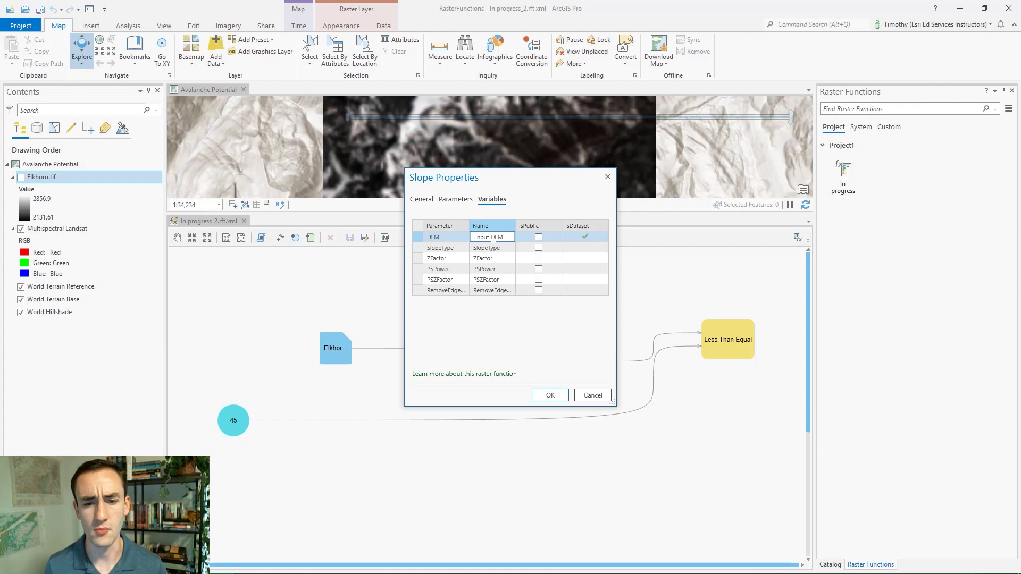
click(534, 239)
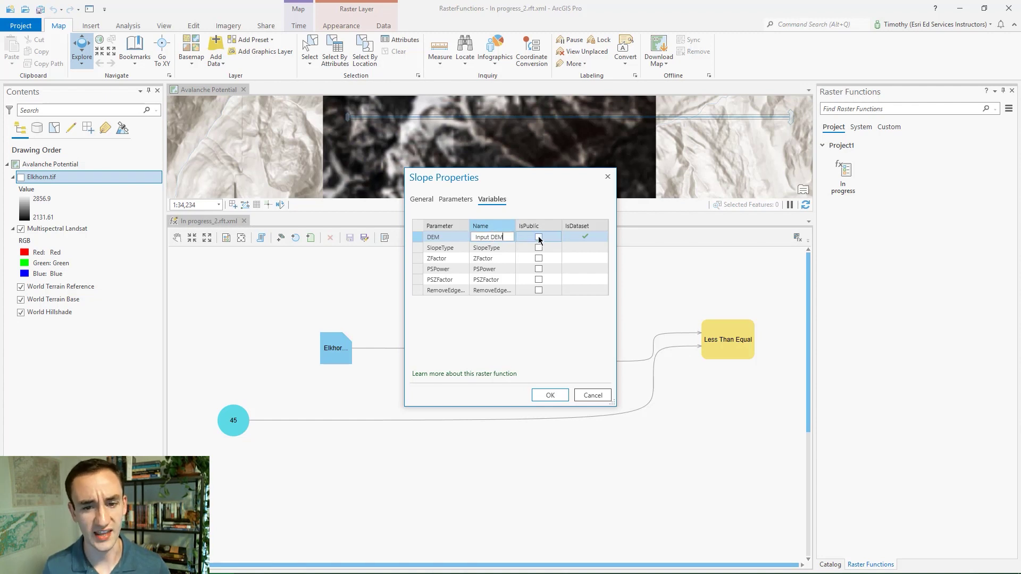
click(538, 237)
click(542, 248)
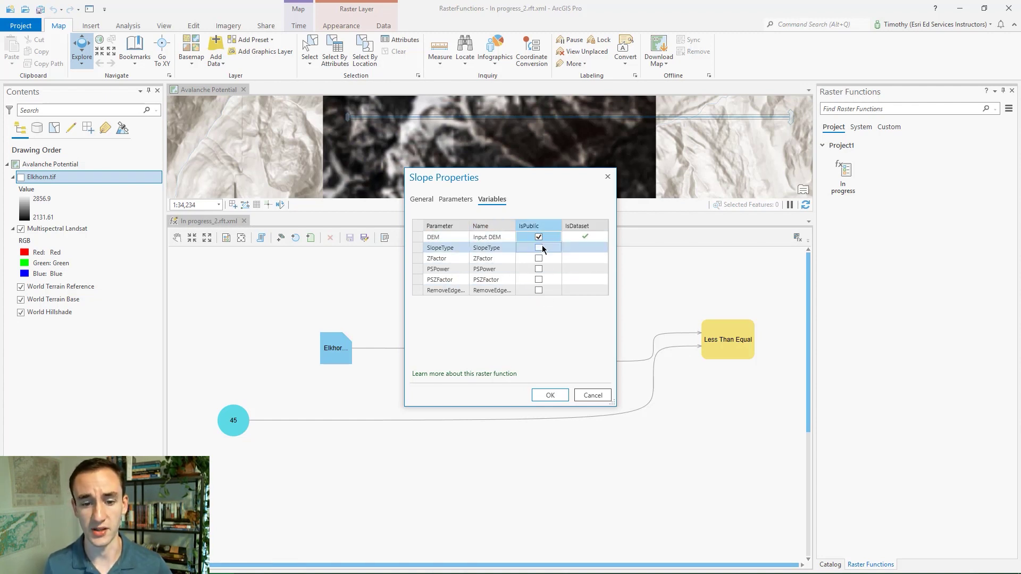
Apply the Slope changes, save the template, and keep Elkhorn.tif as its Input DEM
click(549, 395)
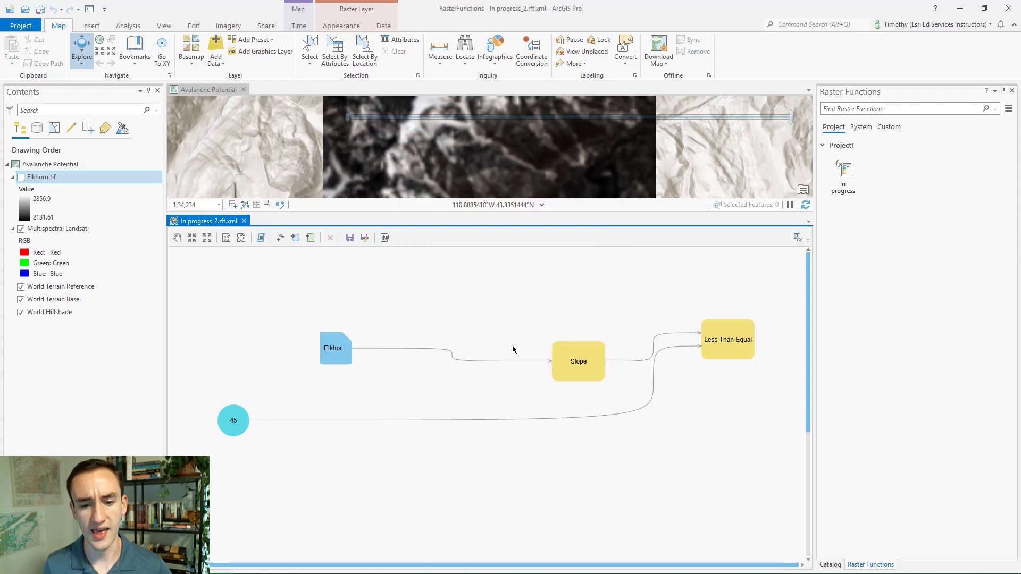
click(350, 237)
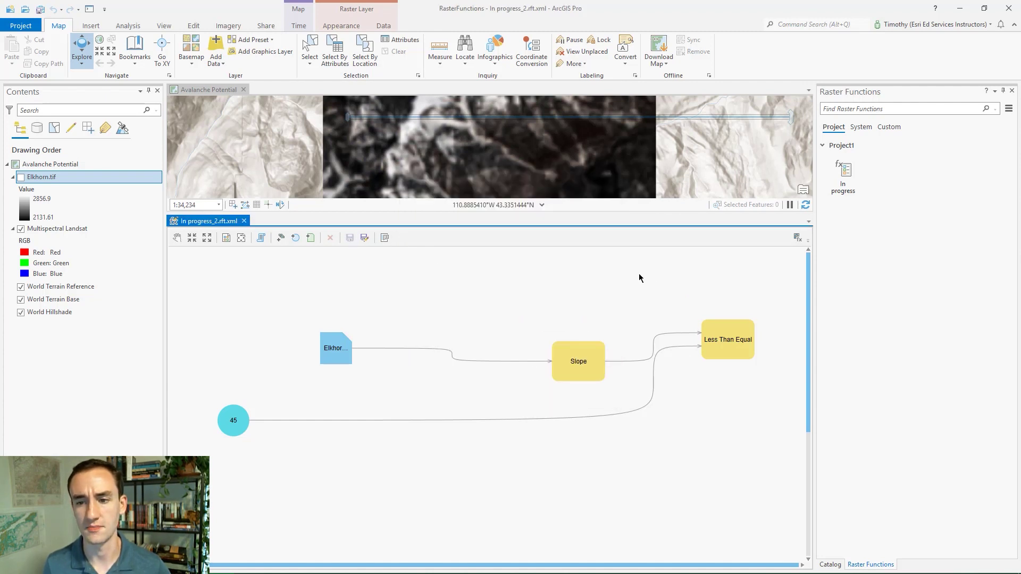
click(844, 172)
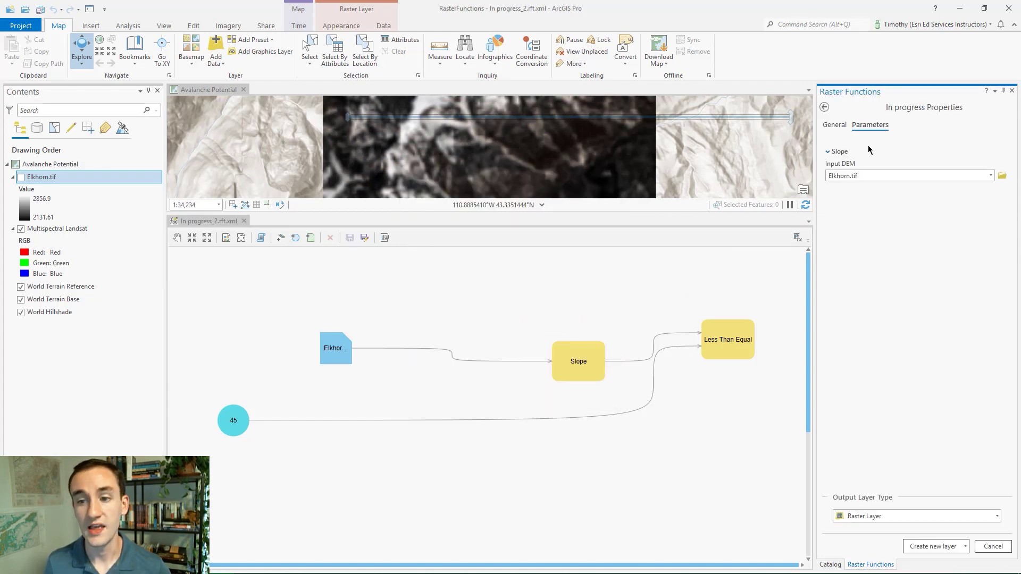
click(994, 177)
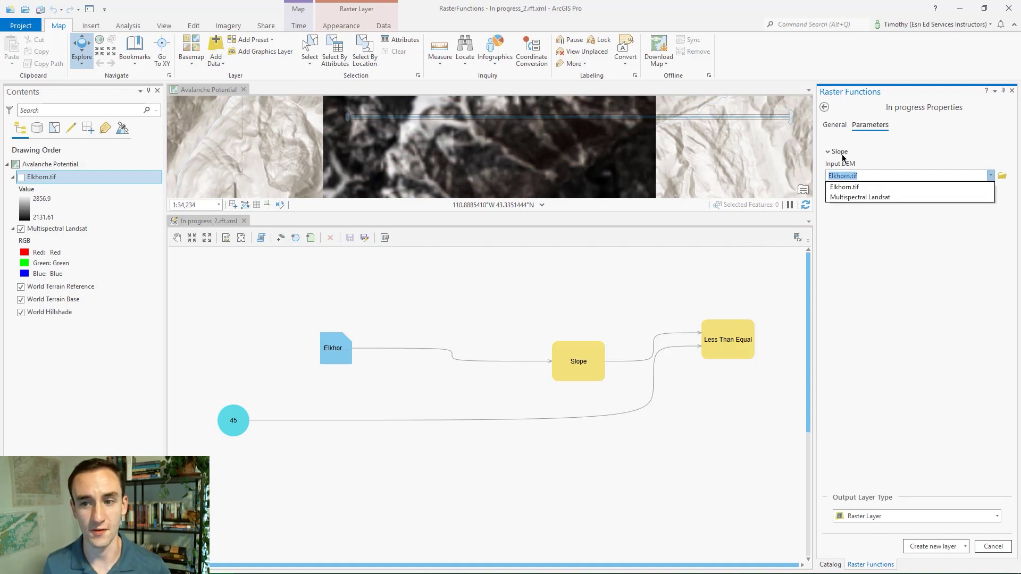
click(876, 237)
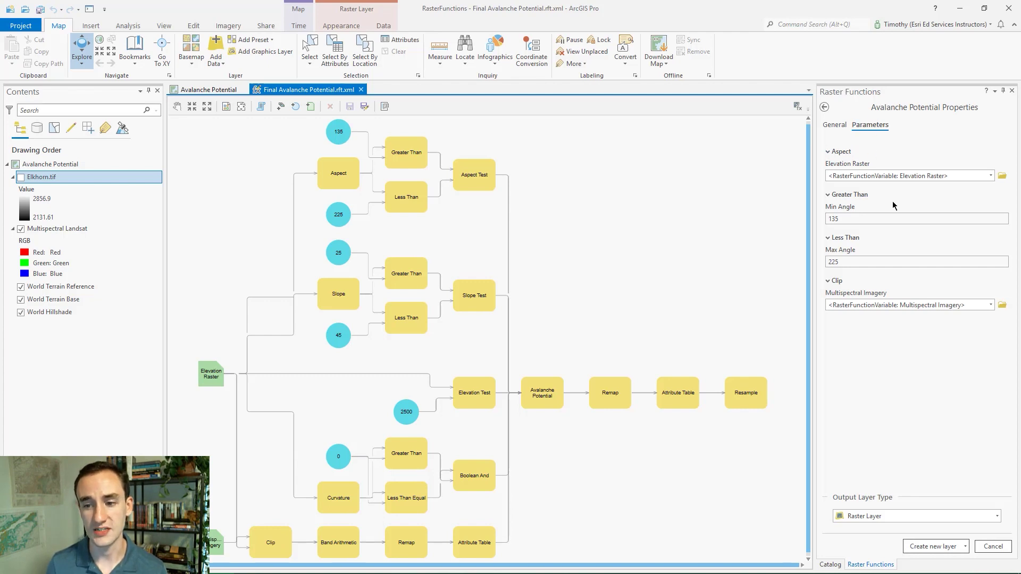
Run Avalanche Potential with Elkhorn.tif elevation and Multispectral Landsat imagery as a new layer
click(207, 90)
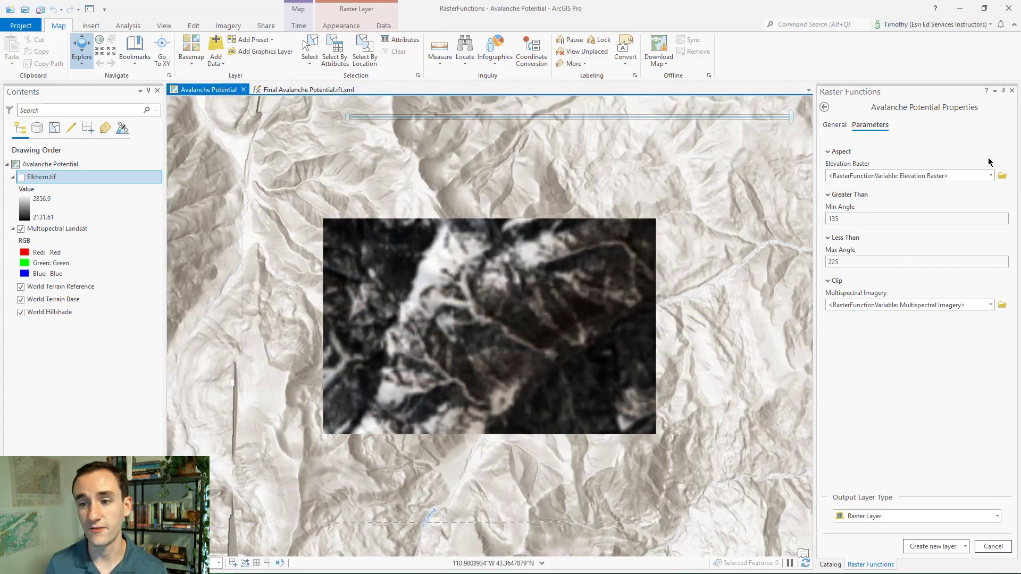
click(991, 178)
click(981, 187)
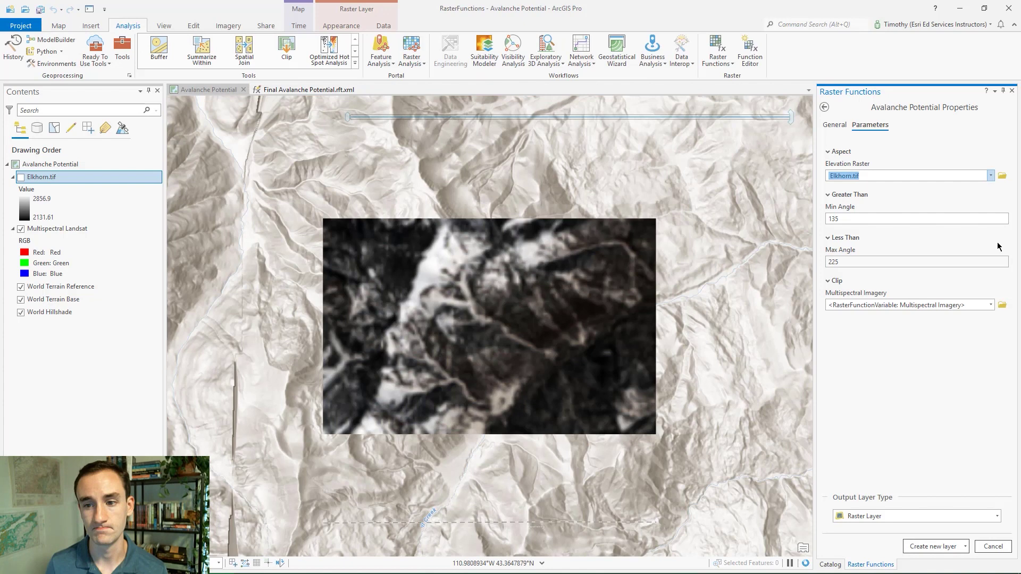
click(991, 305)
click(865, 324)
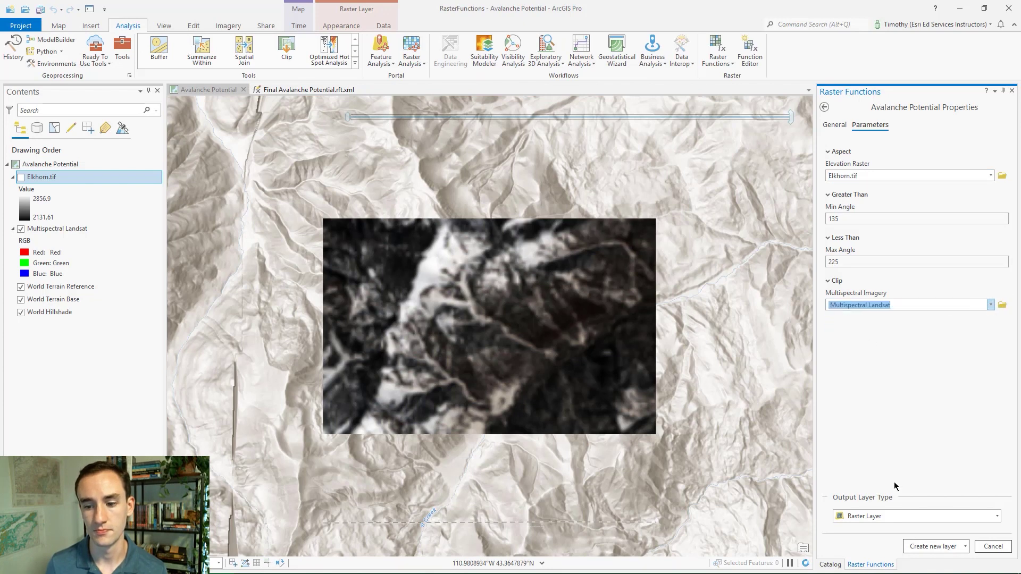
click(927, 547)
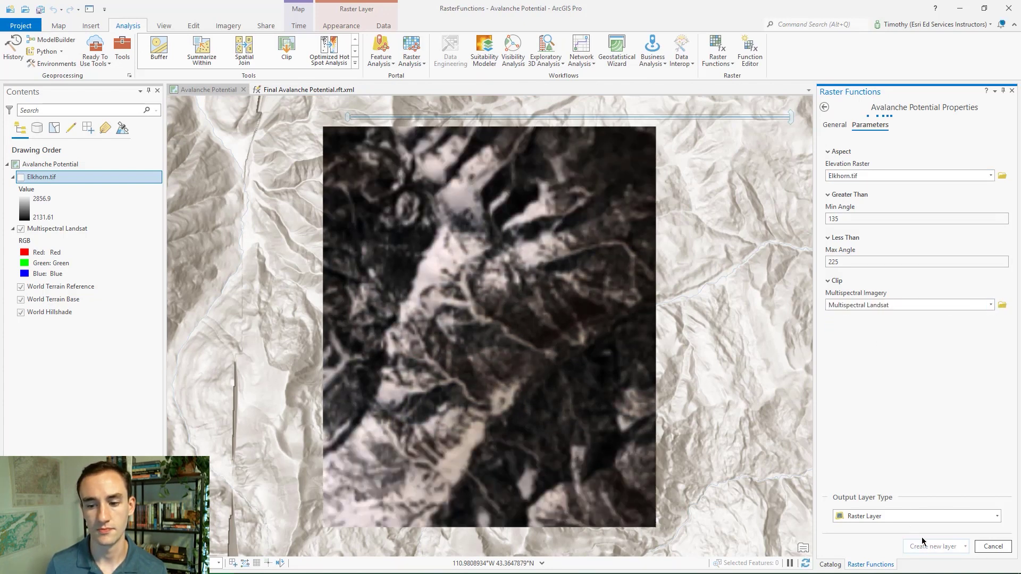